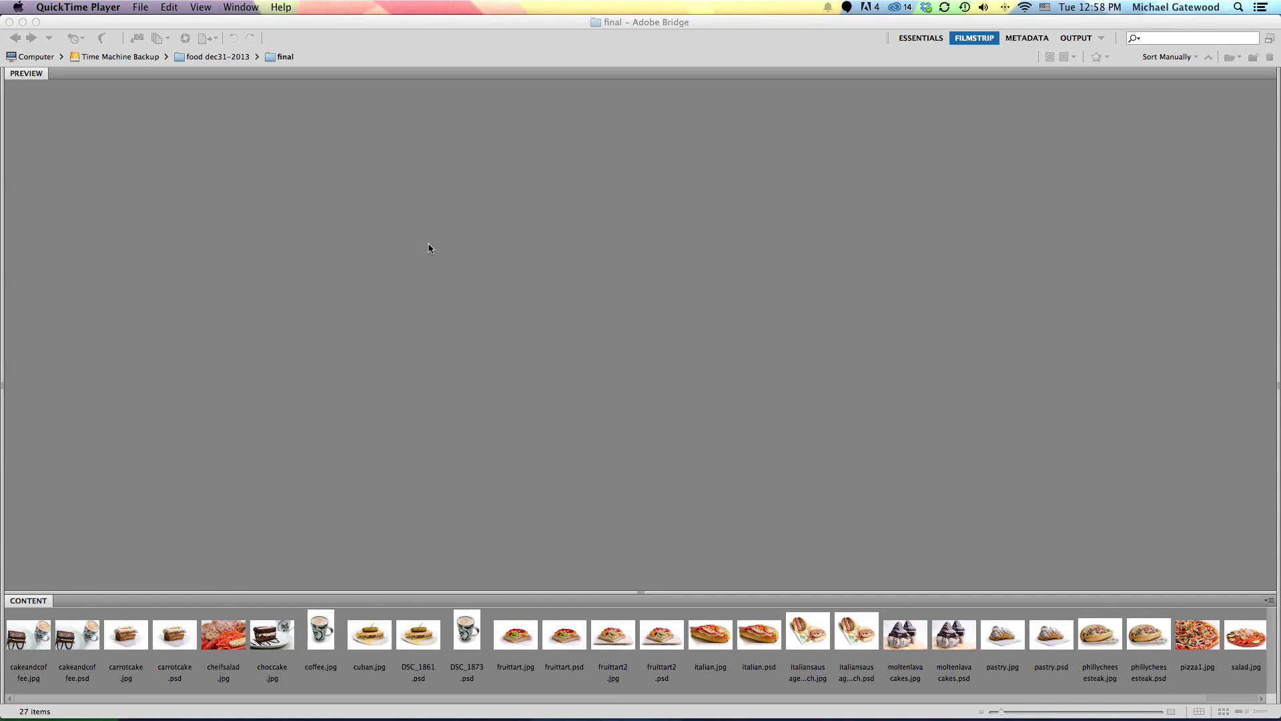
# - Bring InDesign to the front over Bridge, briefly hiding it and then switching back
pyautogui.press('super+Tab')
pyautogui.press('super+Tab')
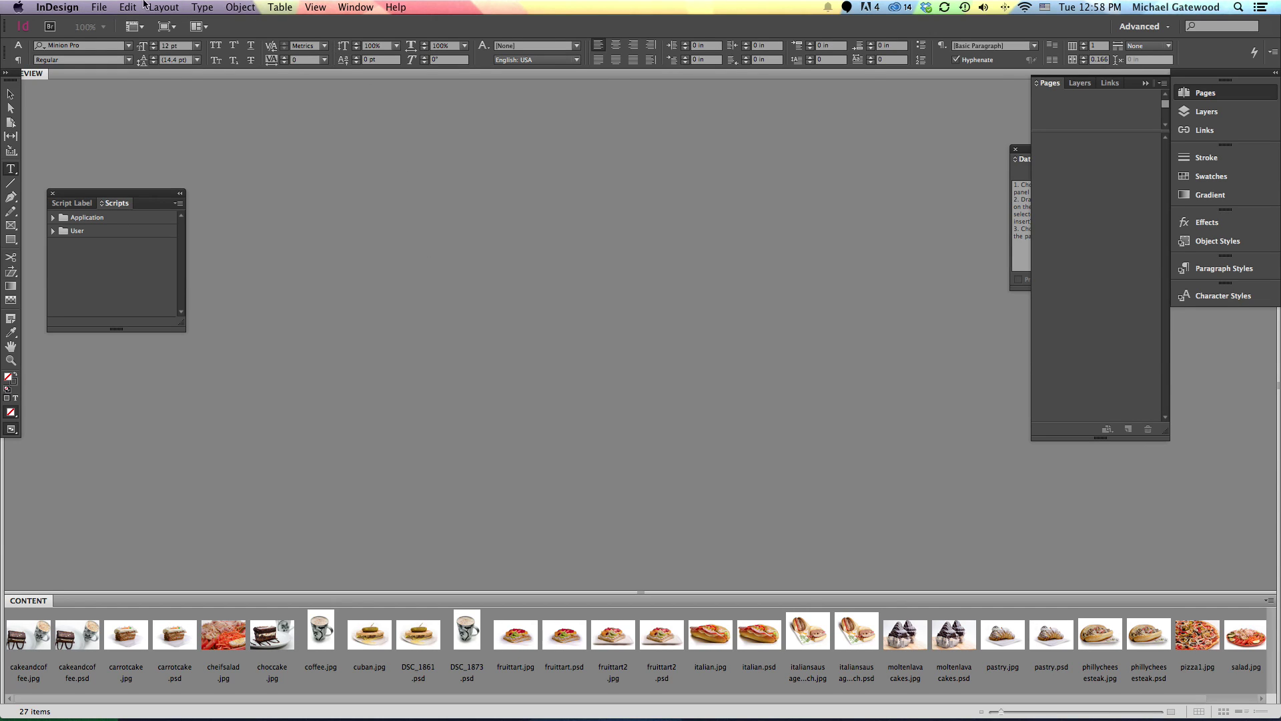
pyautogui.press('super+h')
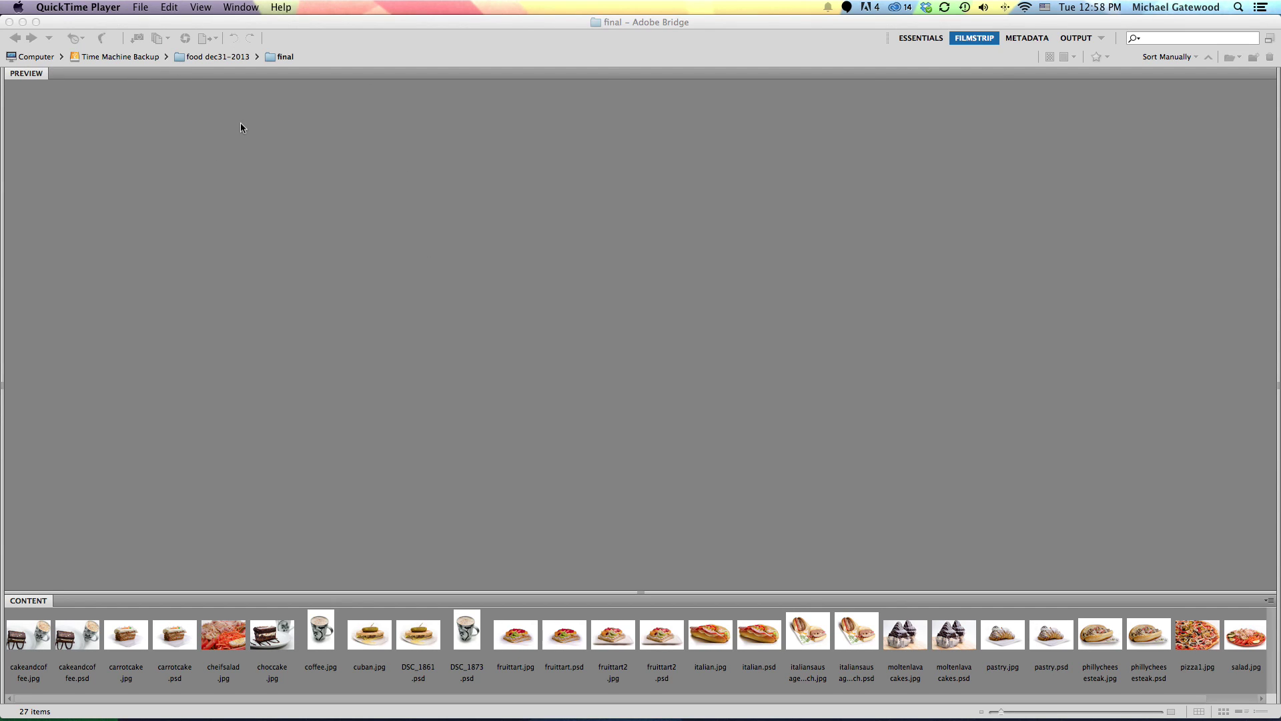
pyautogui.press('super+Tab')
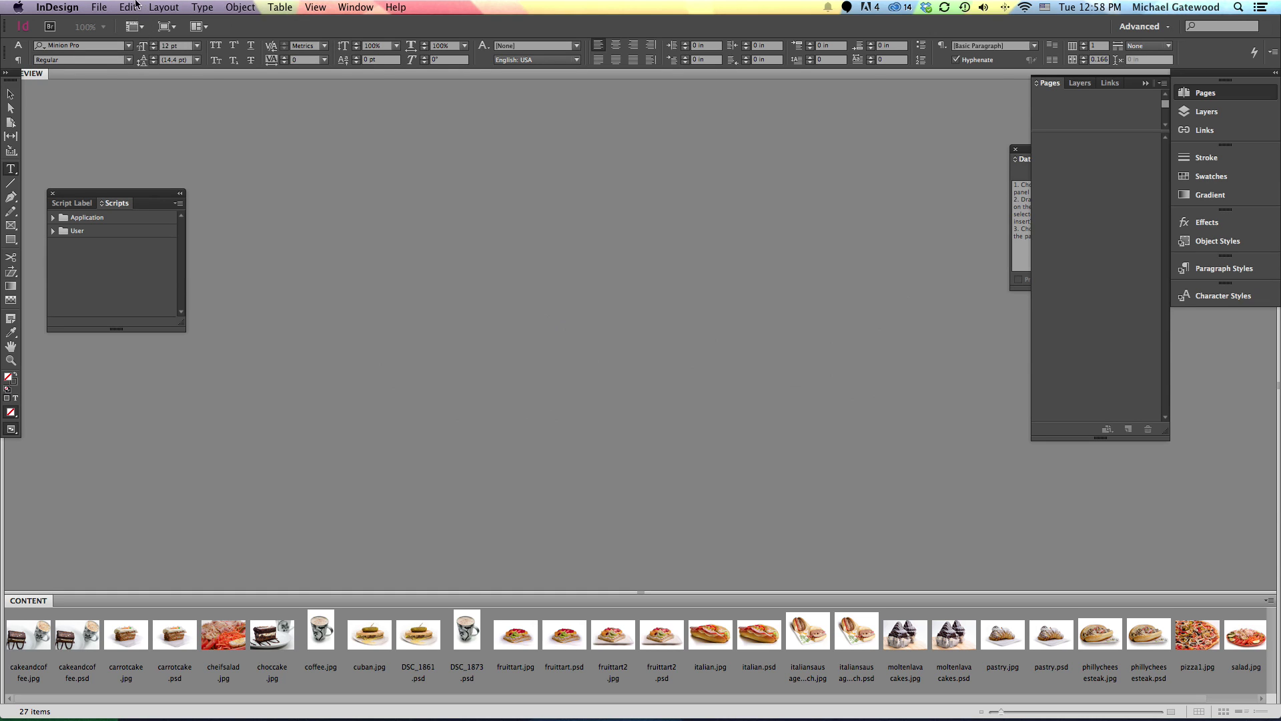
# - Start a new Letter document, trying landscape before settling back on portrait orientation
pyautogui.click(98, 8)
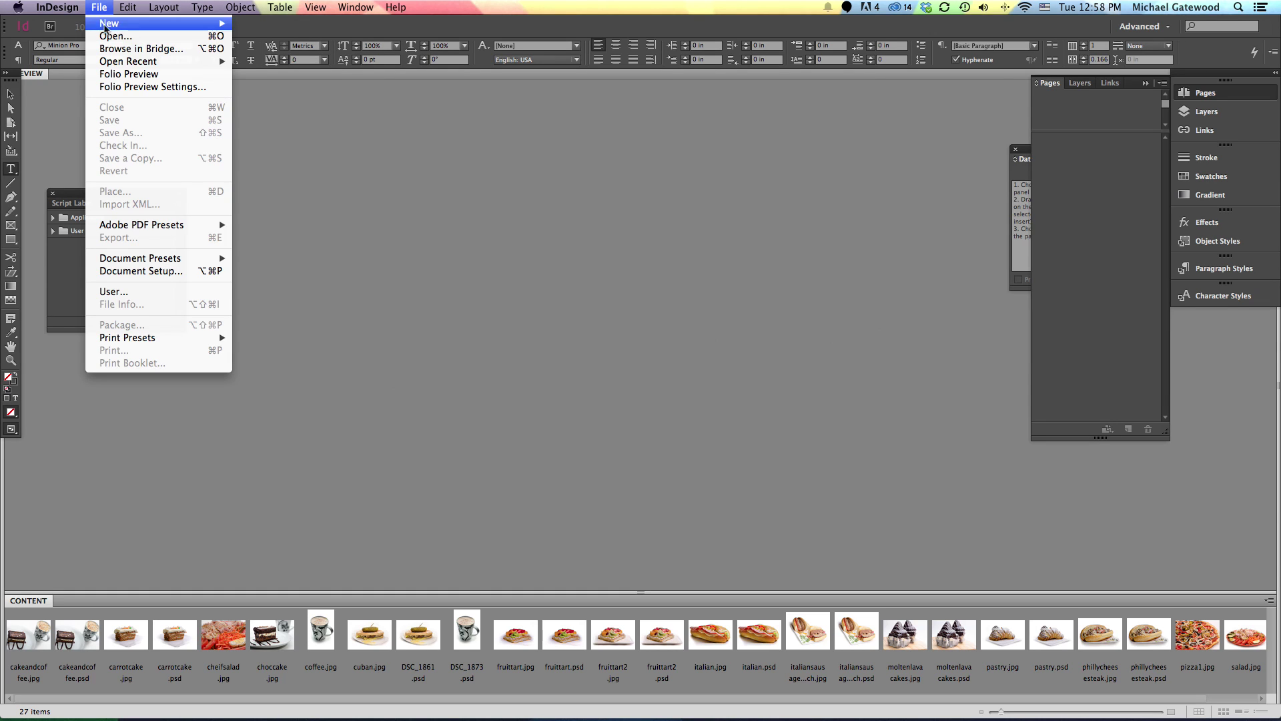
pyautogui.moveTo(110, 24)
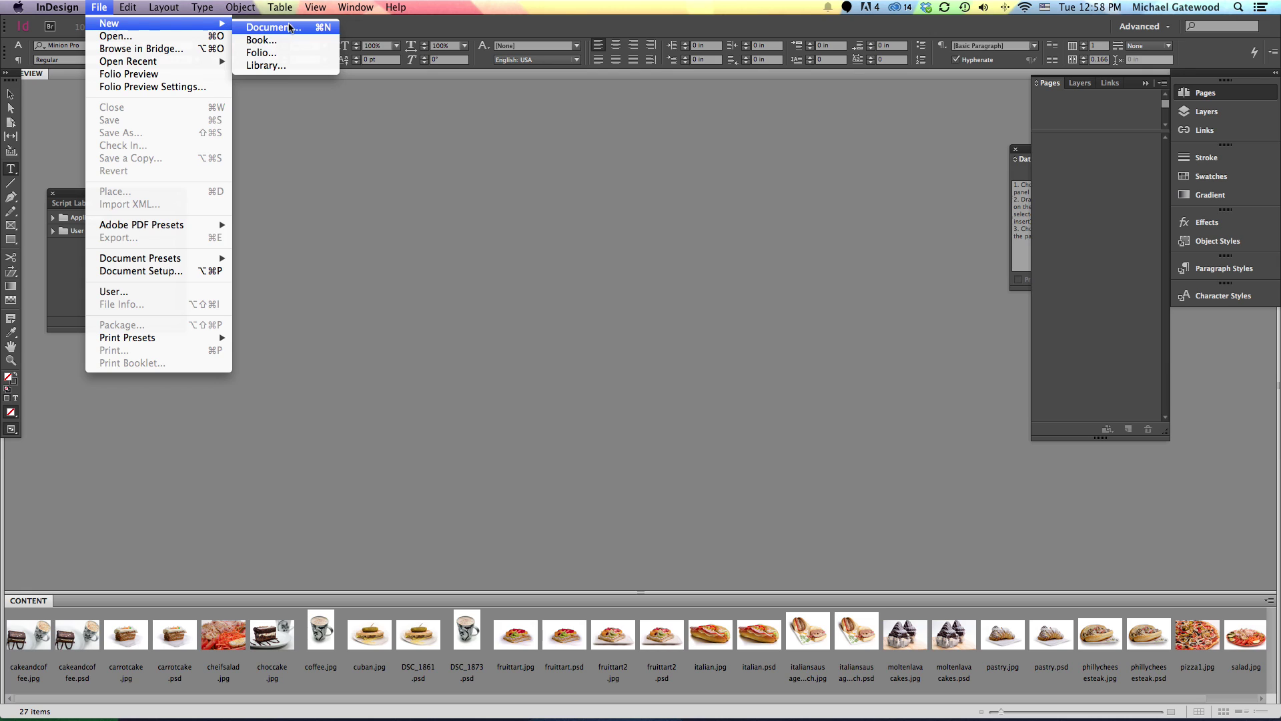
pyautogui.click(289, 28)
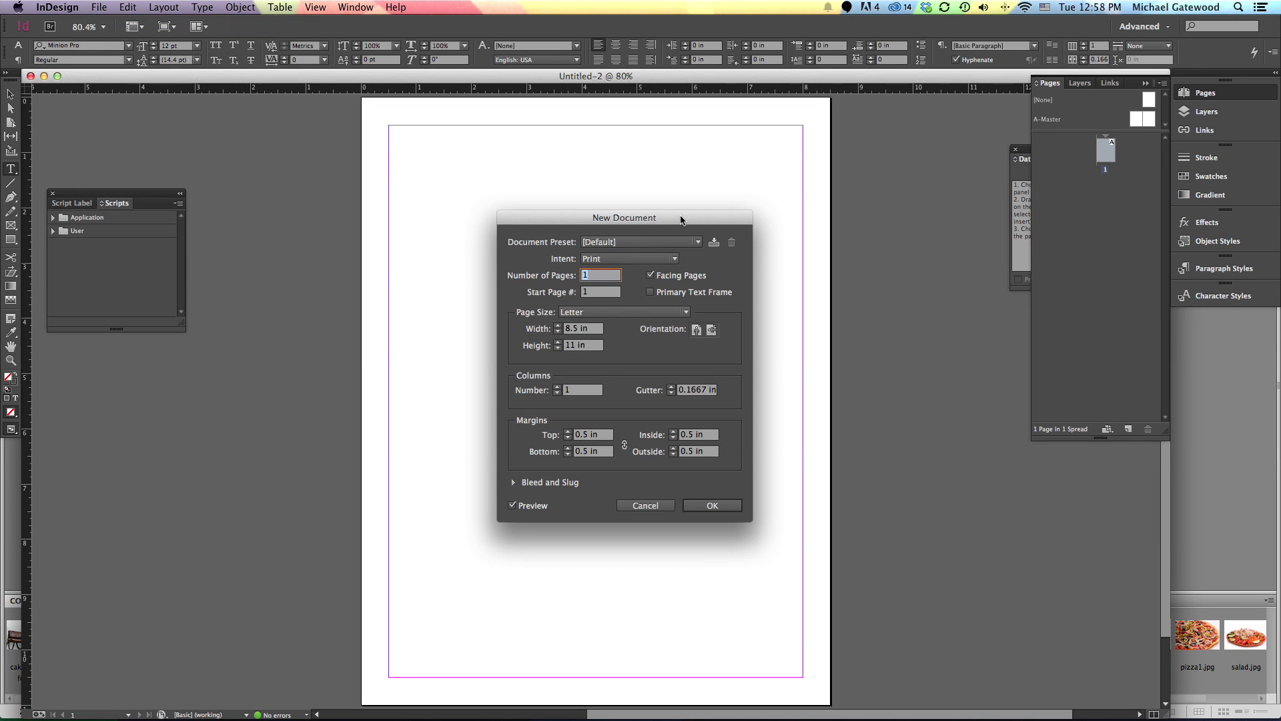
pyautogui.moveTo(682, 221); pyautogui.dragTo(950, 260)
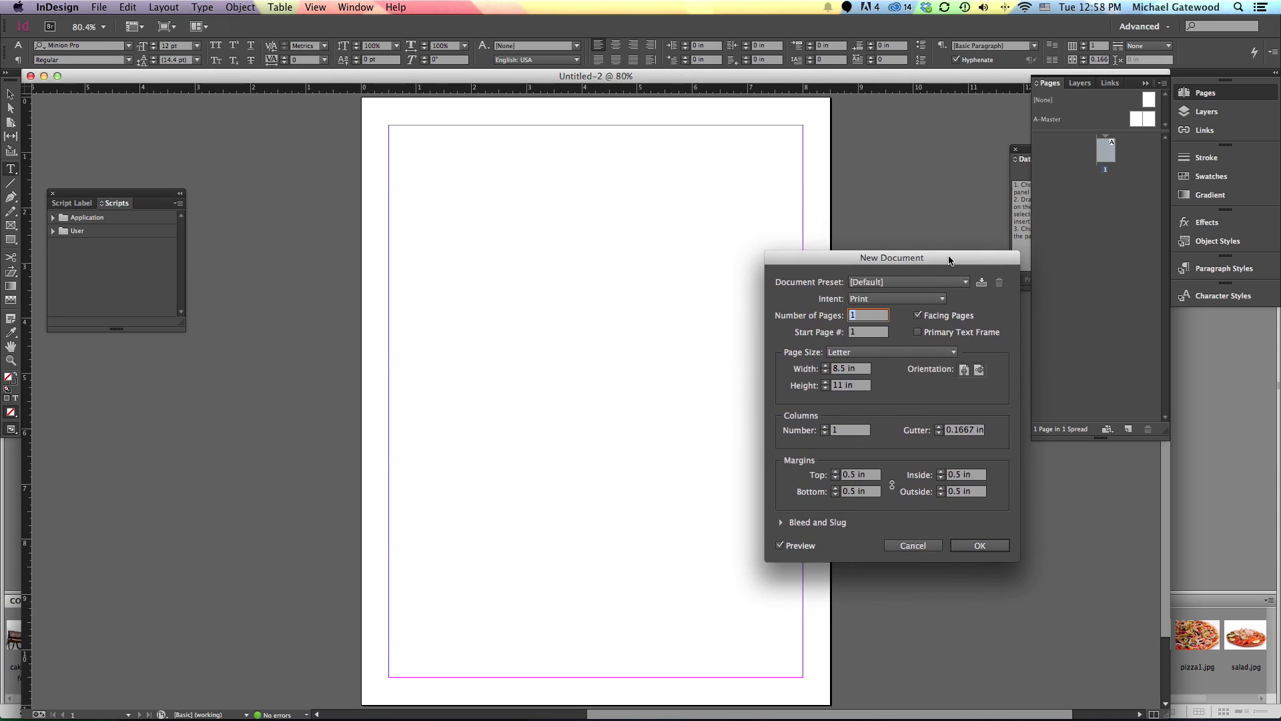
pyautogui.click(978, 371)
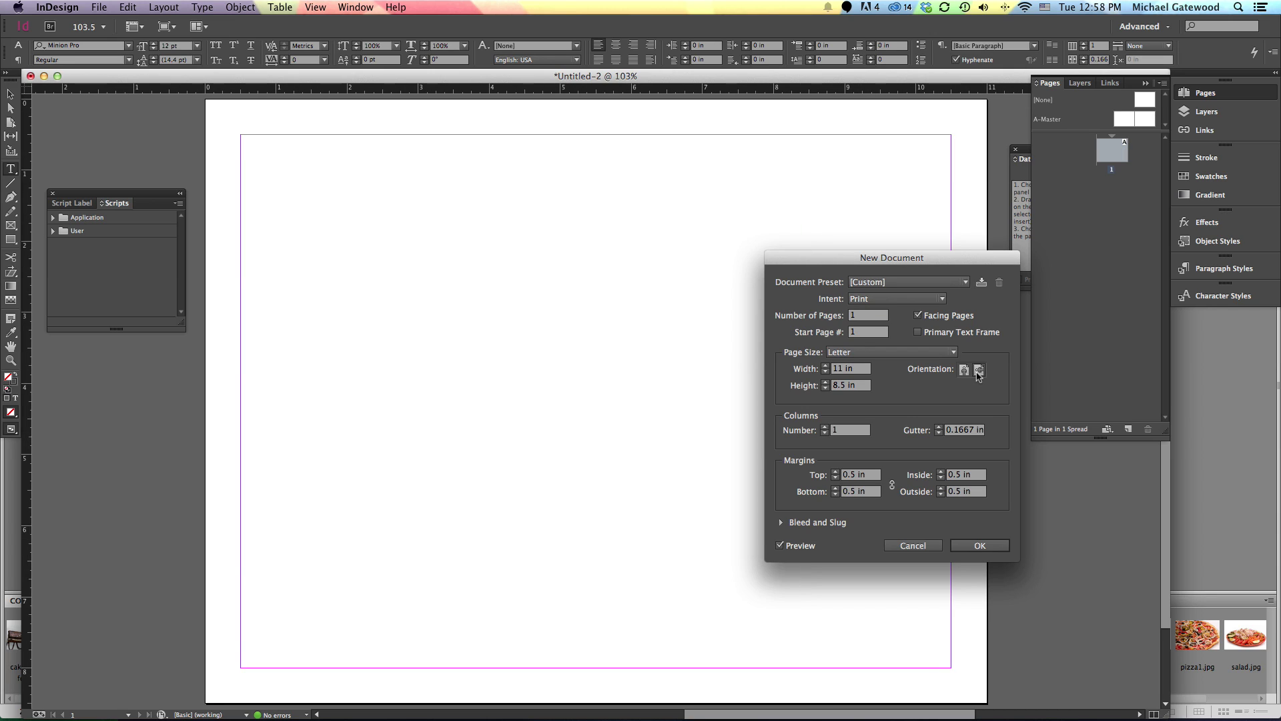
pyautogui.click(965, 371)
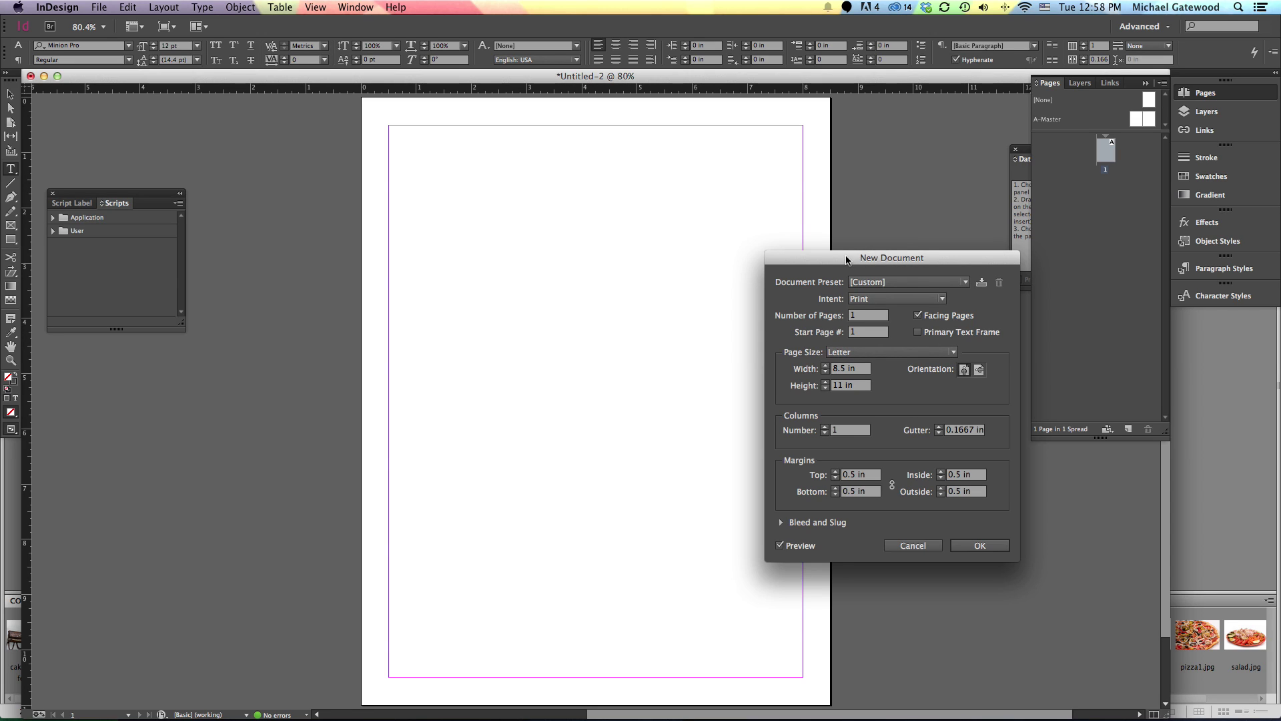
pyautogui.moveTo(854, 262); pyautogui.dragTo(840, 212)
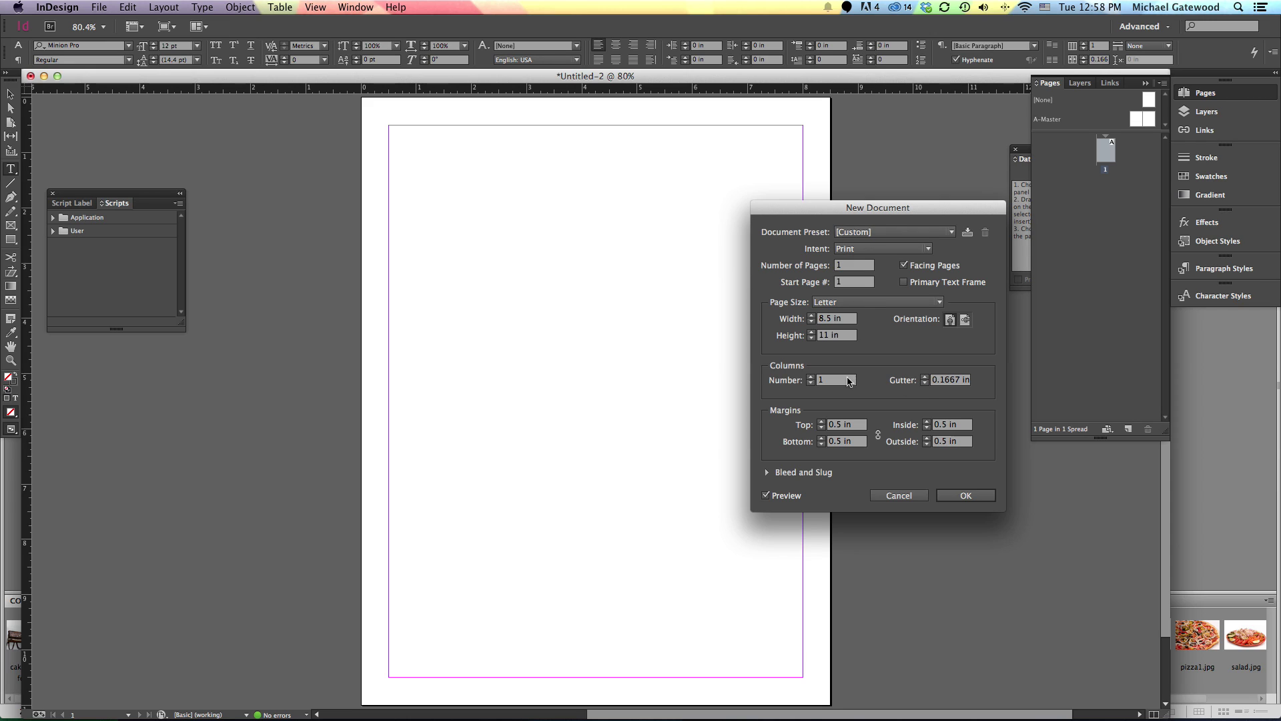
pyautogui.click(811, 378)
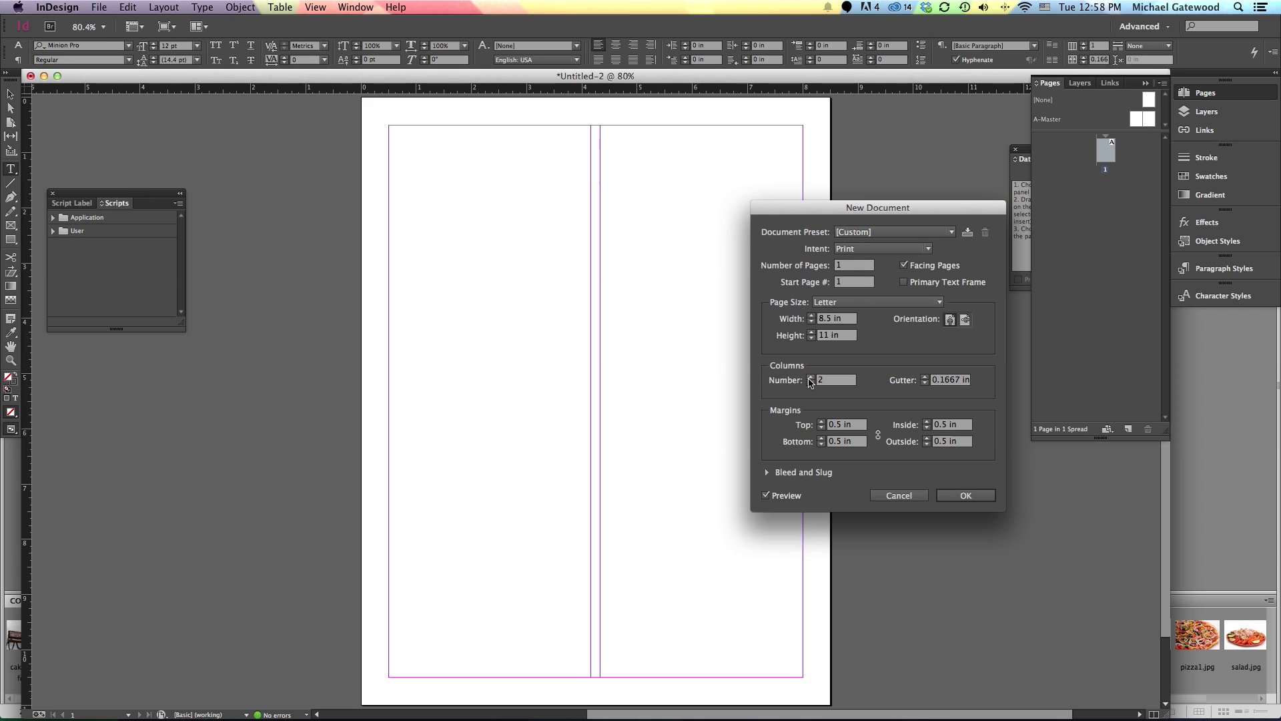
pyautogui.click(811, 378)
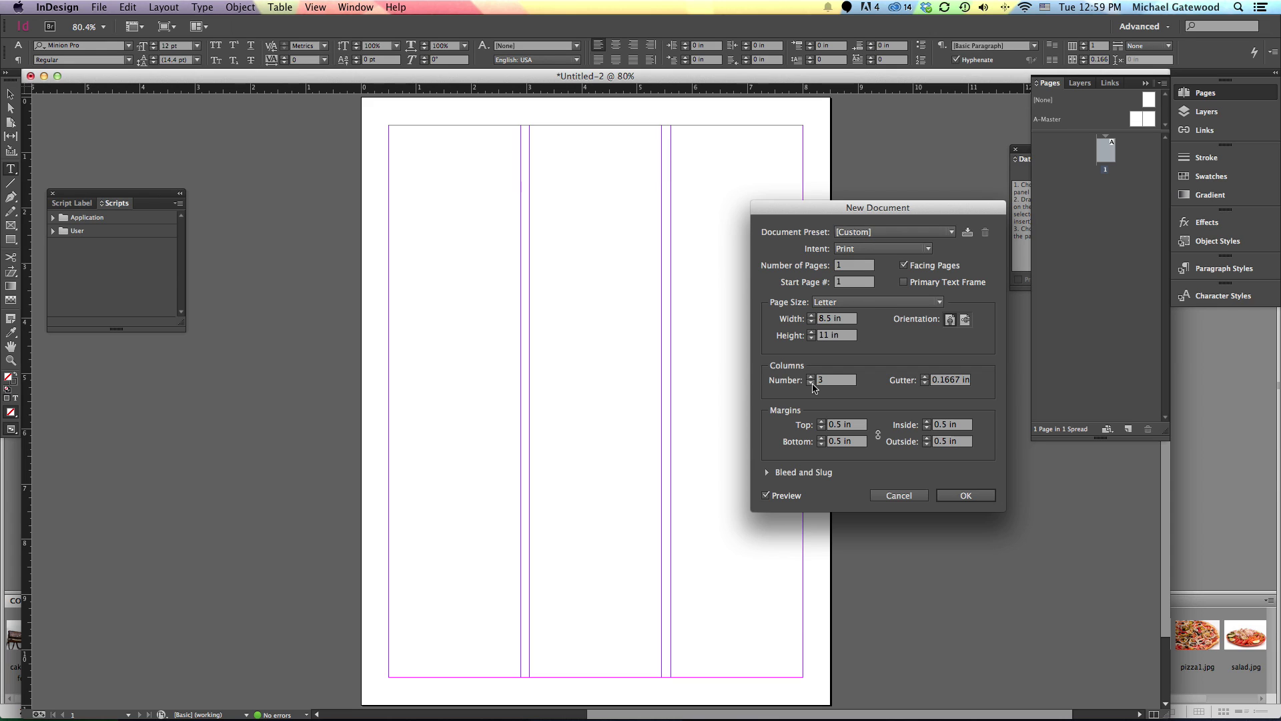
pyautogui.click(811, 383)
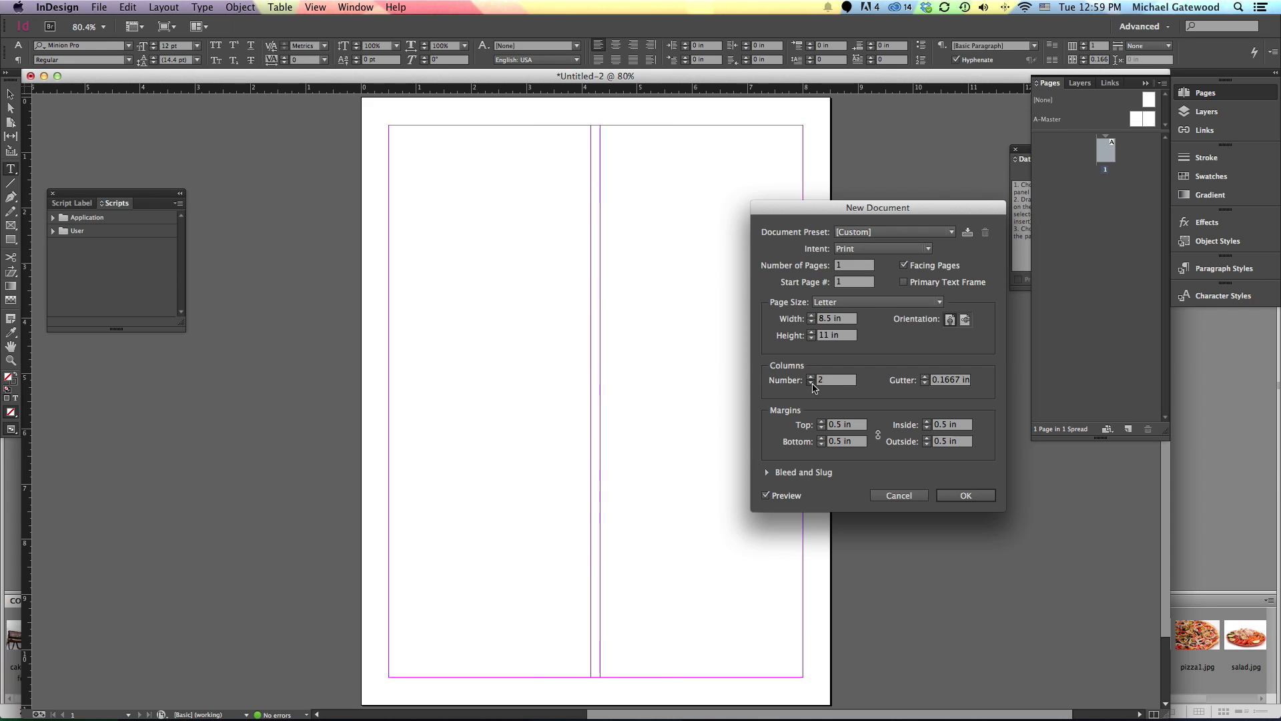
pyautogui.click(811, 383)
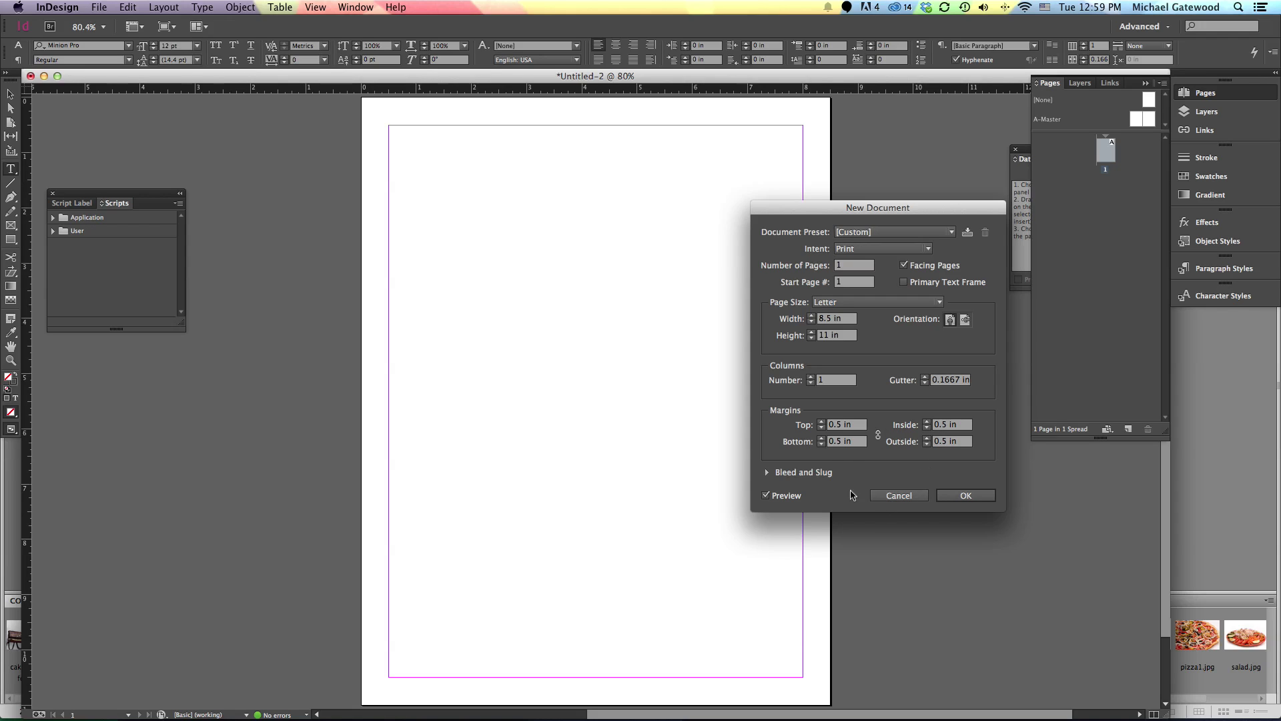
# - Show the Bleed and Slug options and set a 0.125 in bleed on all sides
pyautogui.click(767, 472)
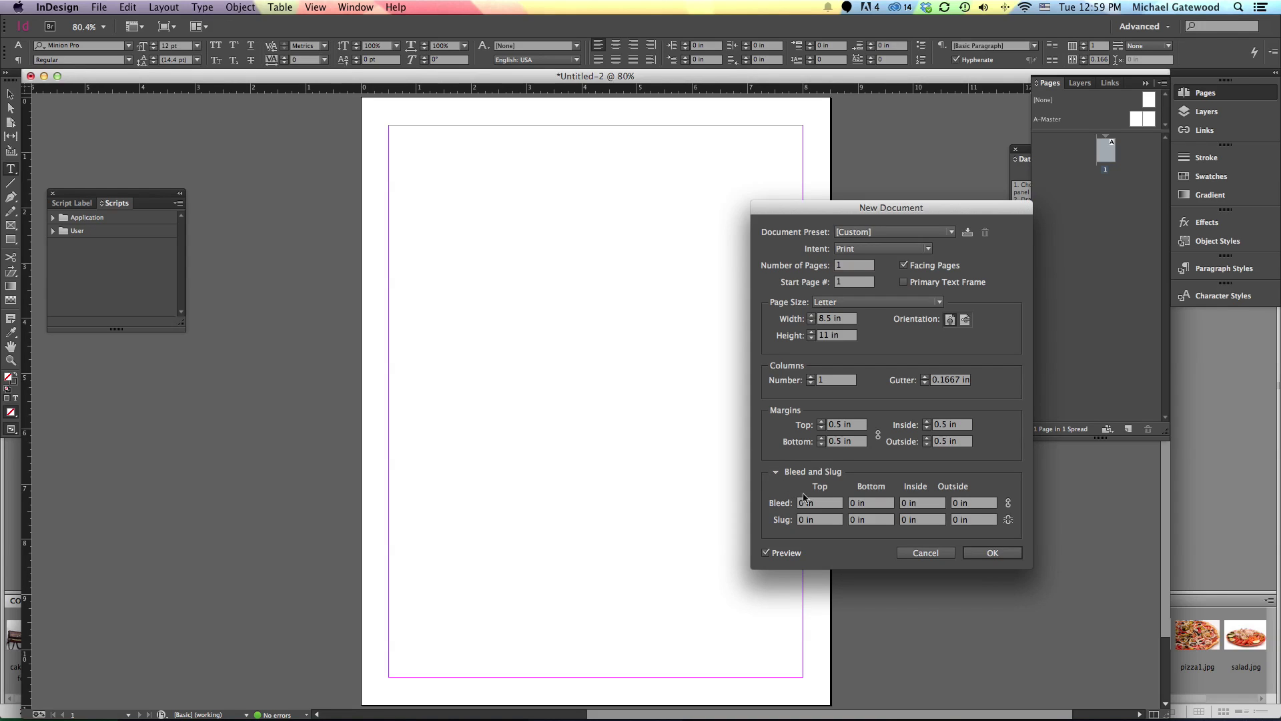
pyautogui.click(814, 505)
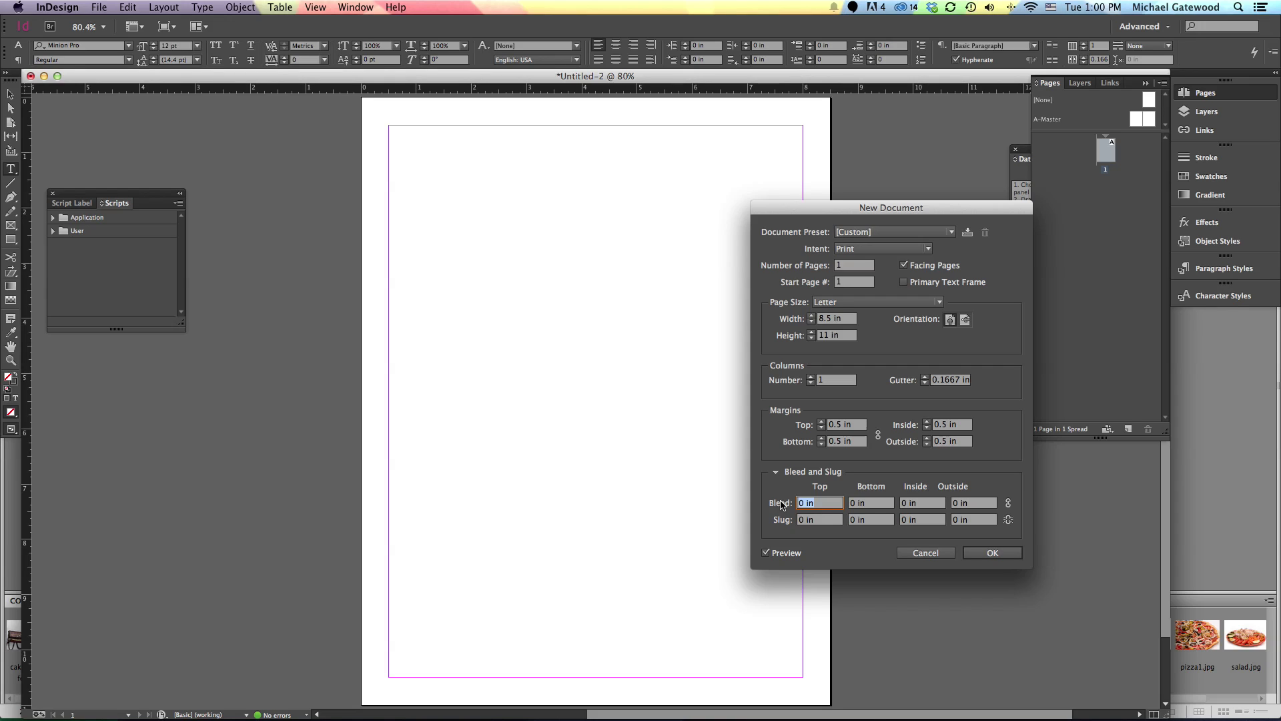
pyautogui.write('.125')
pyautogui.press('Tab')
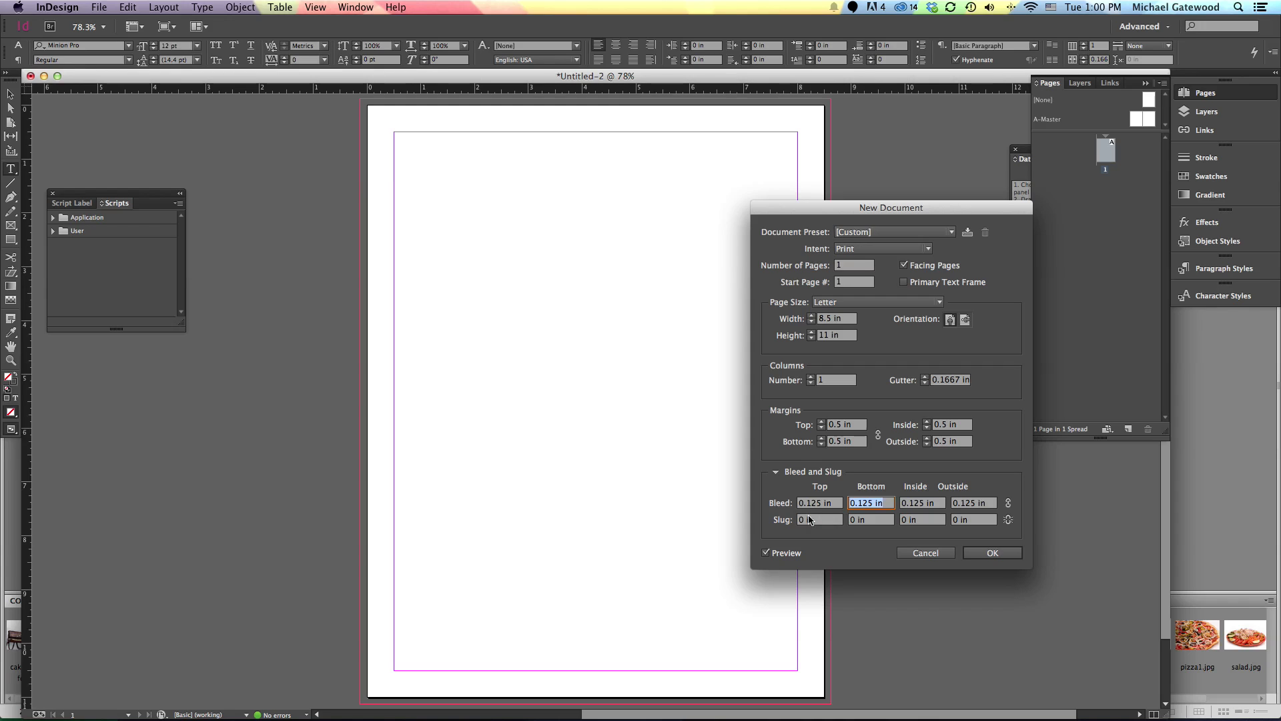
# - Set the bottom slug to 0.5 in
pyautogui.click(818, 520)
pyautogui.press('Tab')
pyautogui.write('.5')
pyautogui.click(928, 519)
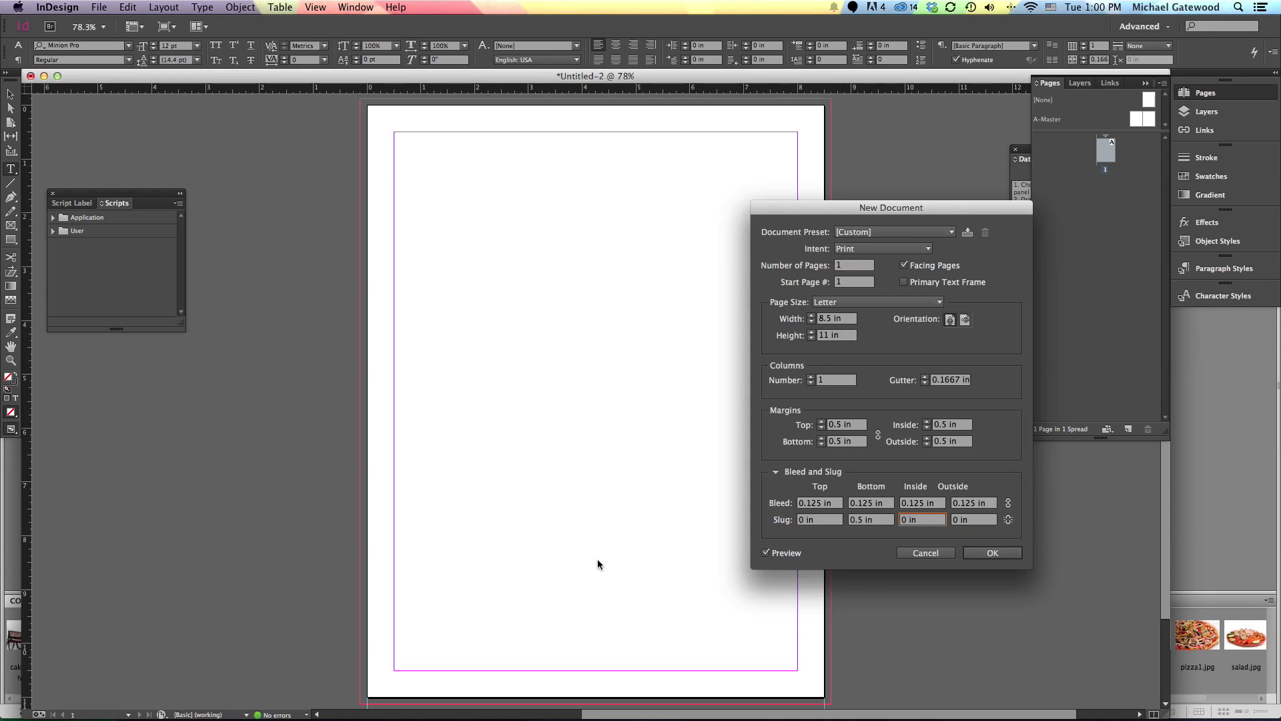
# - Reset the bottom slug to 0 in
pyautogui.click(885, 522)
pyautogui.write('0')
pyautogui.click(821, 520)
# - Change the number of pages to 4
pyautogui.click(850, 266)
pyautogui.moveTo(850, 265); pyautogui.dragTo(820, 263)
pyautogui.write('4')
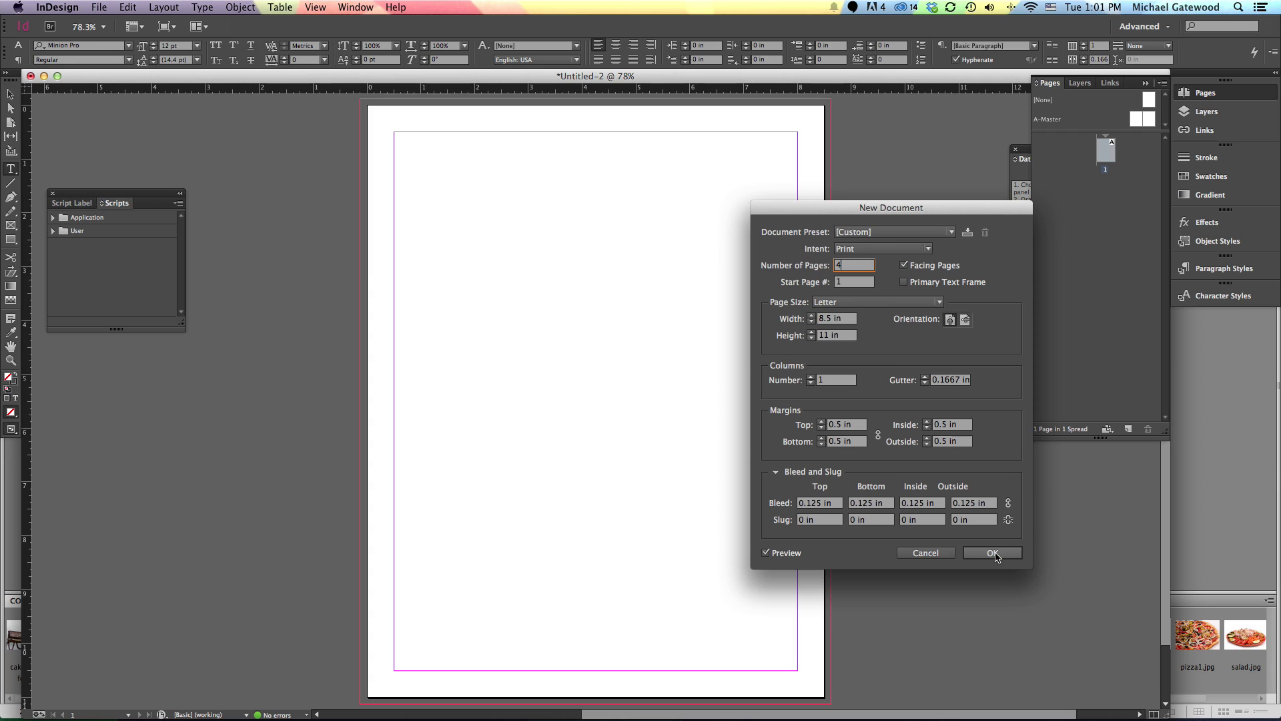
pyautogui.click(993, 553)
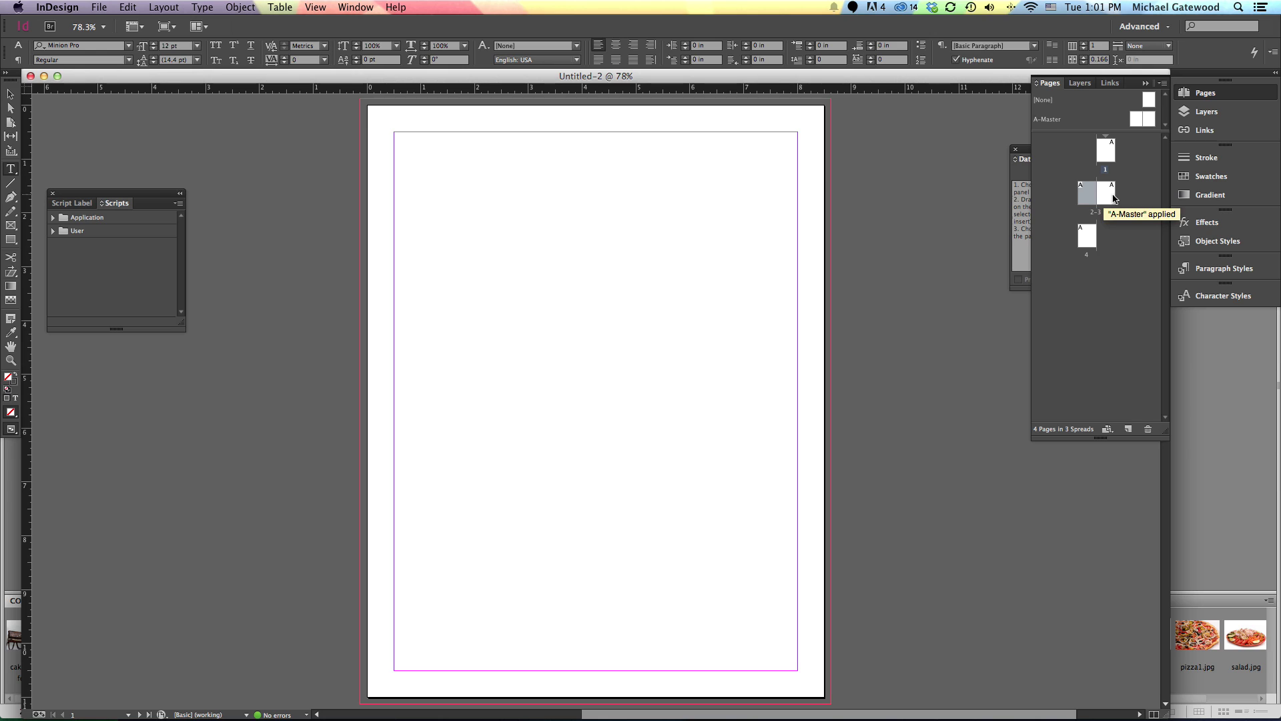
pyautogui.click(1113, 200)
pyautogui.click(1088, 245)
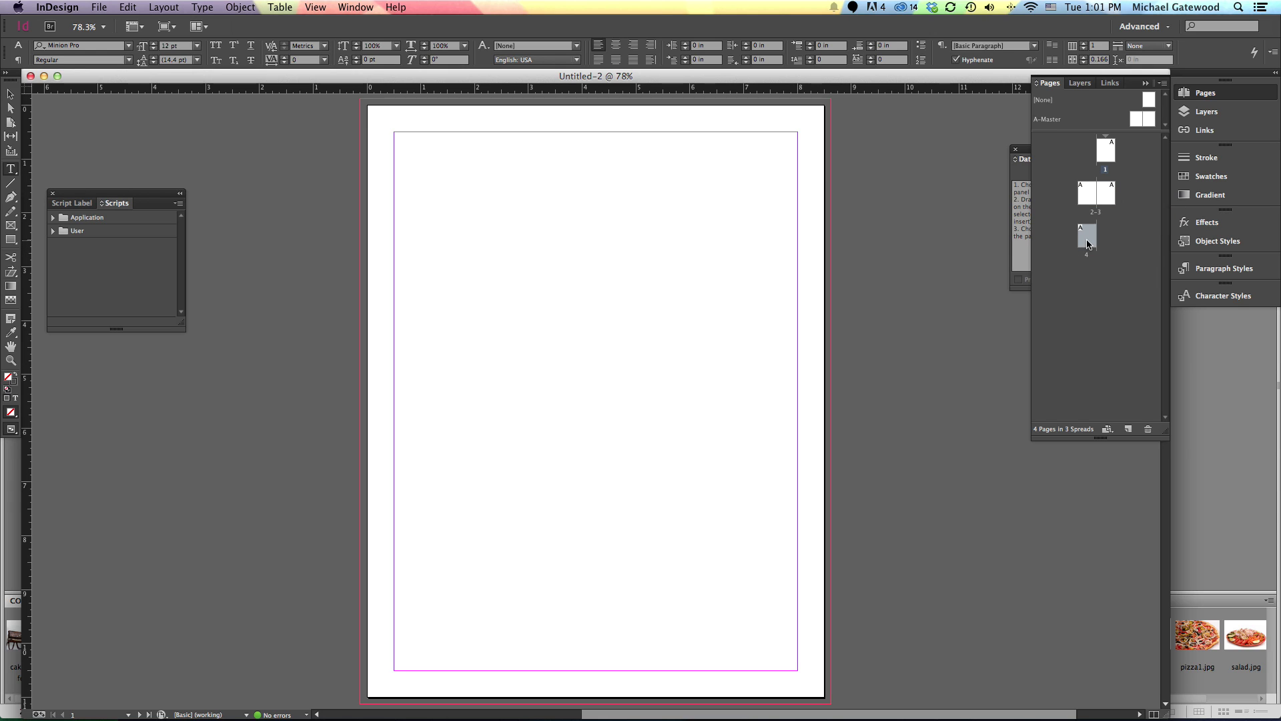